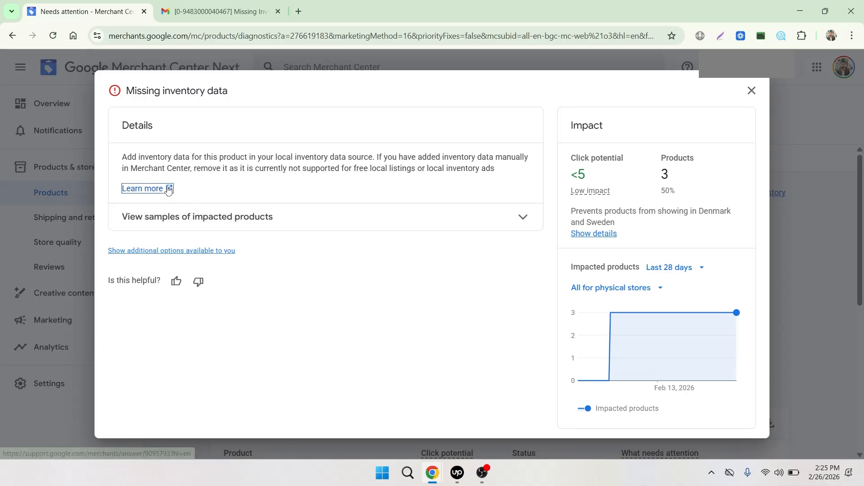
# Step: Open the help article on the missing inventory data issue and read its common reasons and required attributes
pyautogui.click(166, 189)
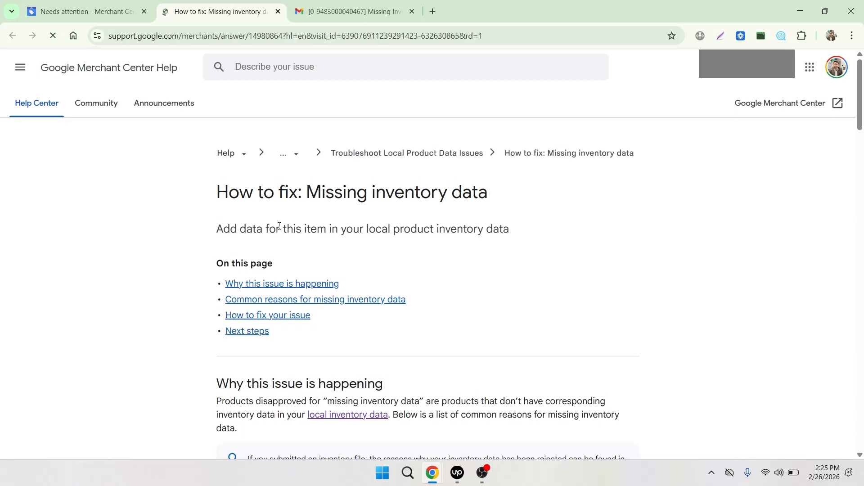
pyautogui.scroll(-3, 276, 227)
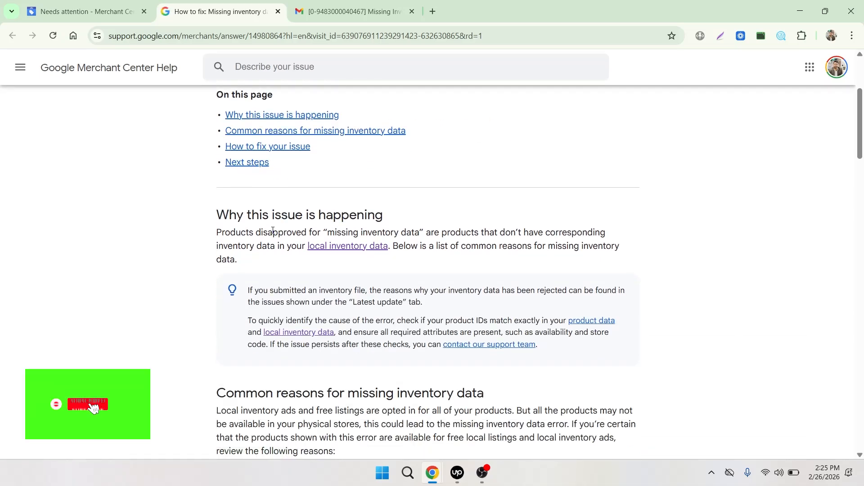
pyautogui.scroll(3, 273, 230)
pyautogui.scroll(-2, 272, 230)
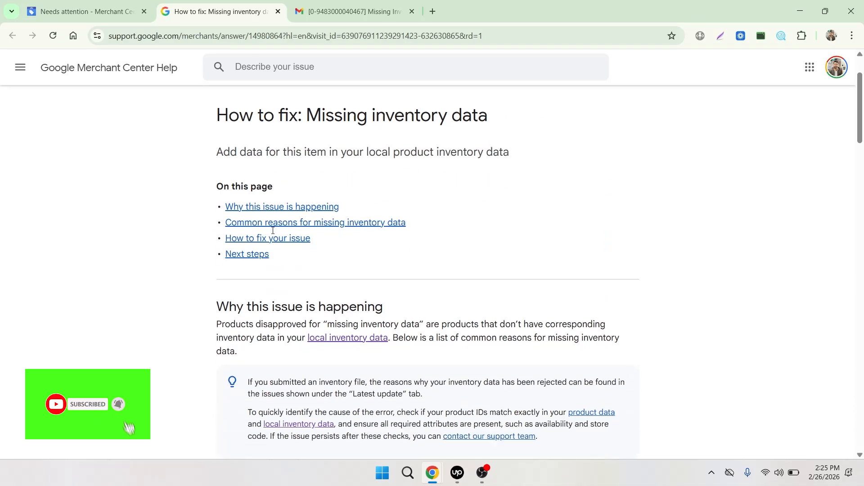
pyautogui.scroll(-5, 273, 231)
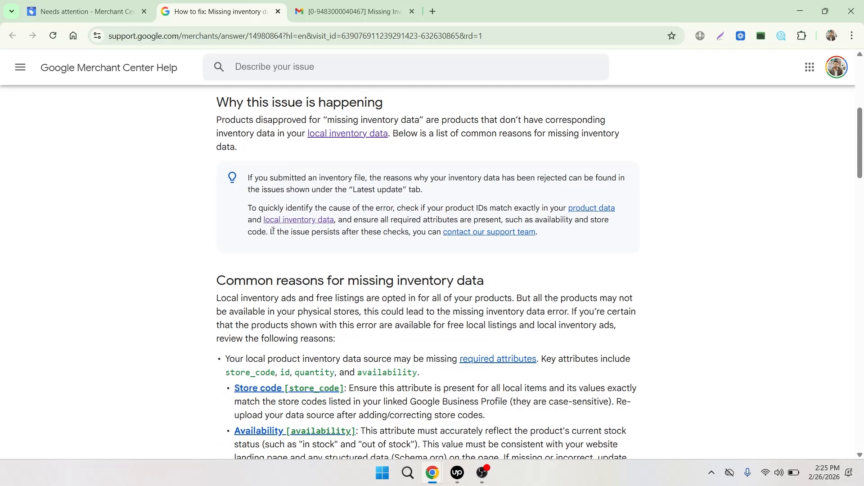
pyautogui.scroll(-1, 273, 231)
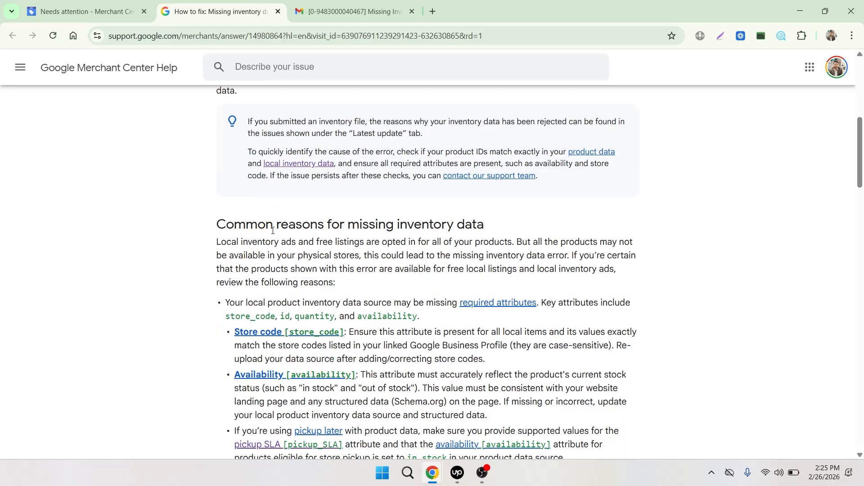
pyautogui.scroll(-1, 272, 230)
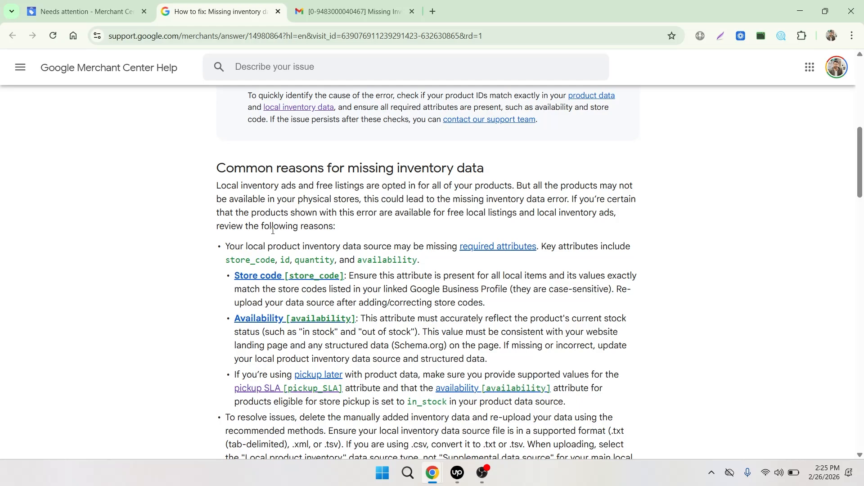
pyautogui.scroll(-1, 272, 230)
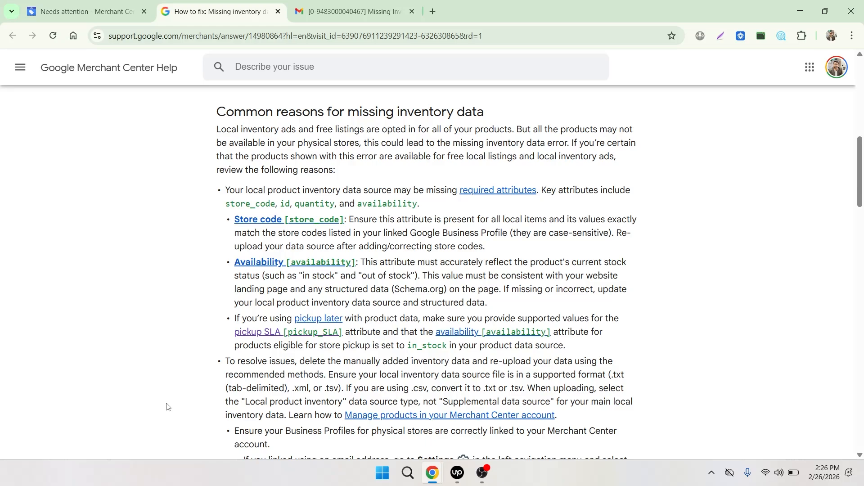
pyautogui.scroll(-1, 164, 402)
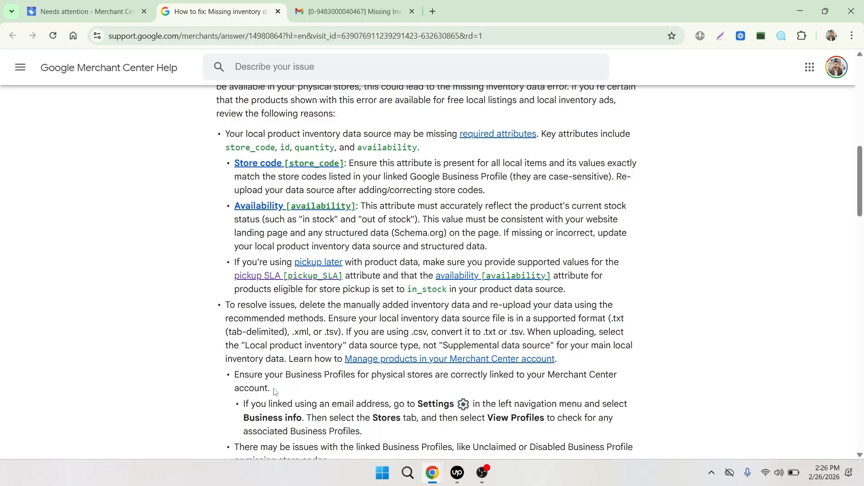
pyautogui.scroll(-1, 268, 395)
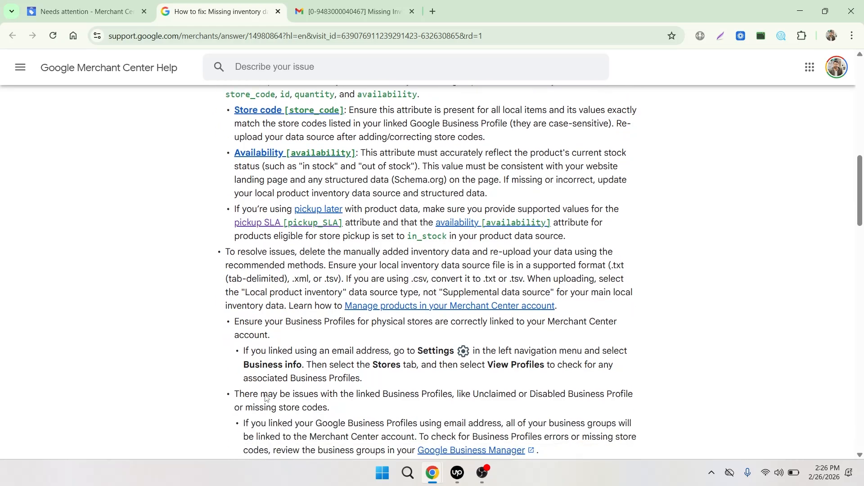
pyautogui.scroll(-1, 265, 398)
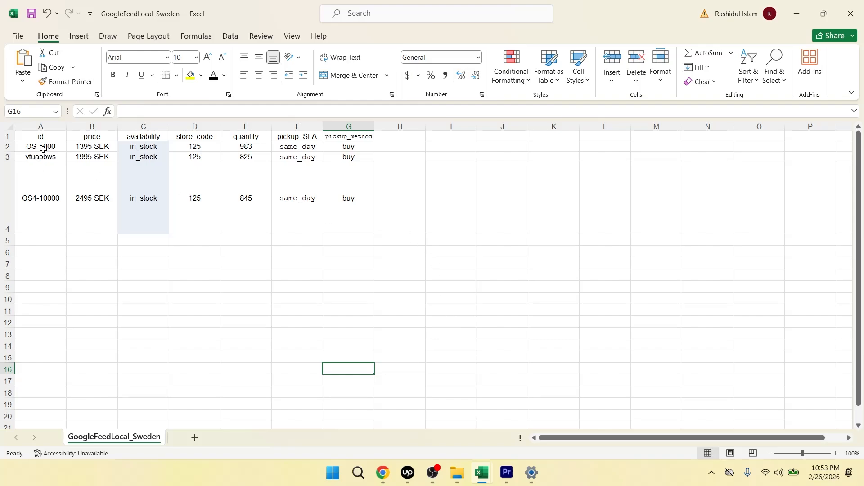
# Step: Review the price, availability, store_code, quantity and pickup_SLA column headers in the GoogleFeedLocal_Sweden workbook in Excel
pyautogui.click(84, 136)
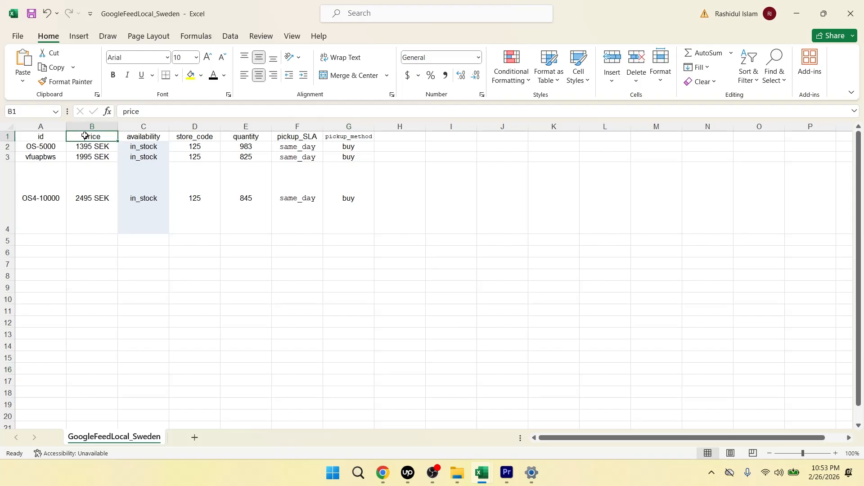
pyautogui.click(146, 137)
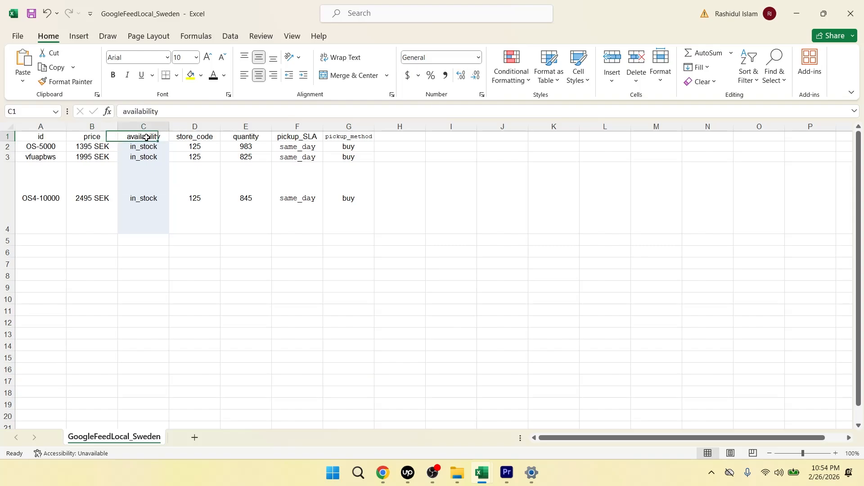
pyautogui.click(203, 138)
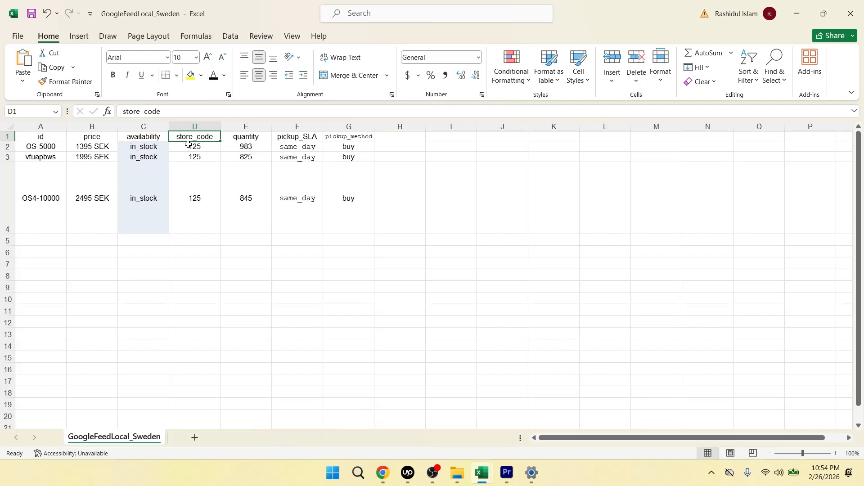
pyautogui.click(247, 138)
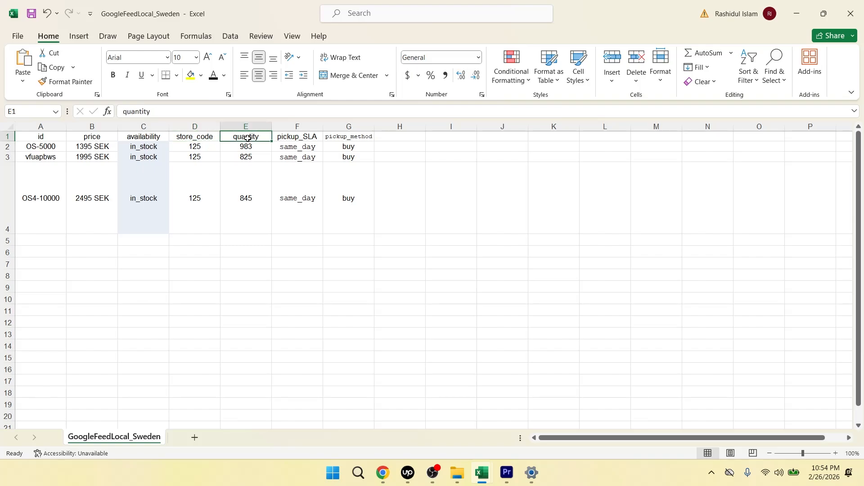
pyautogui.click(313, 138)
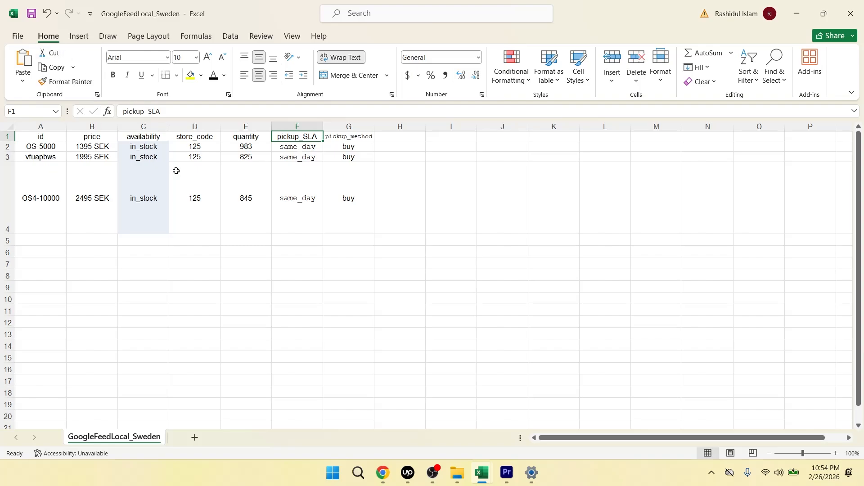
# Step: Save the workbook as the Text (Tab delimited) file GoogleFeedLocal_Sweden in the Downloads folder, replacing the existing text file
pyautogui.click(20, 38)
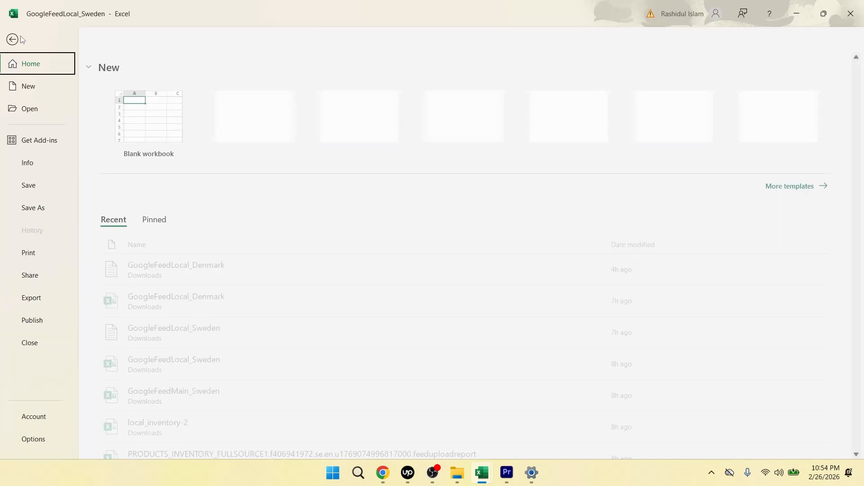
pyautogui.click(46, 208)
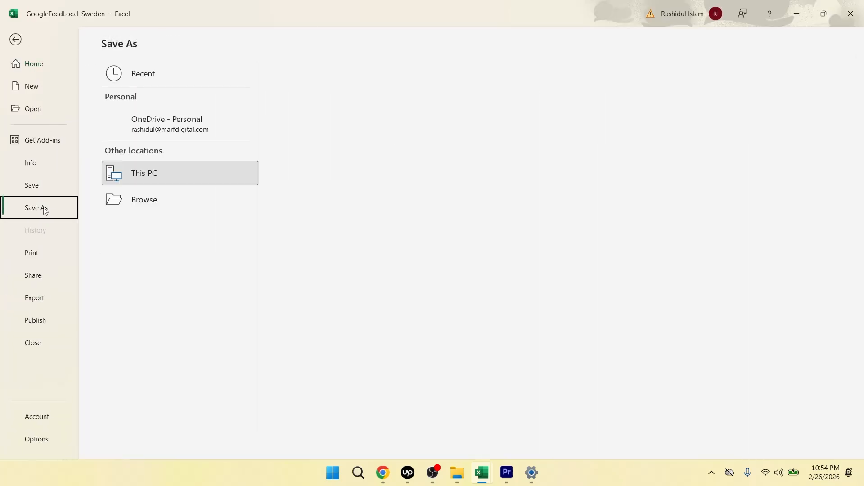
pyautogui.click(157, 228)
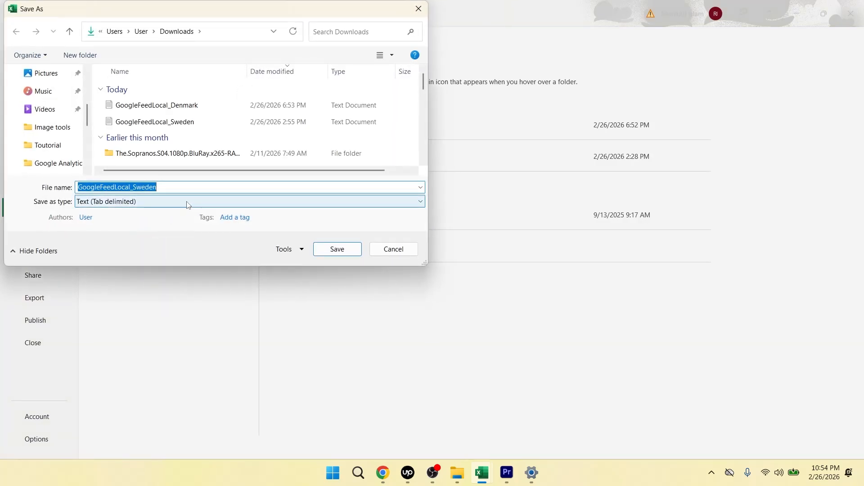
pyautogui.click(168, 205)
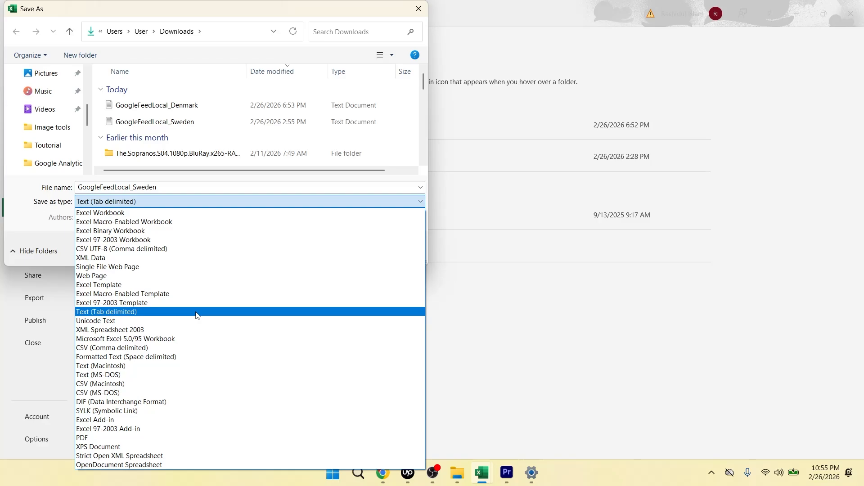
pyautogui.click(107, 312)
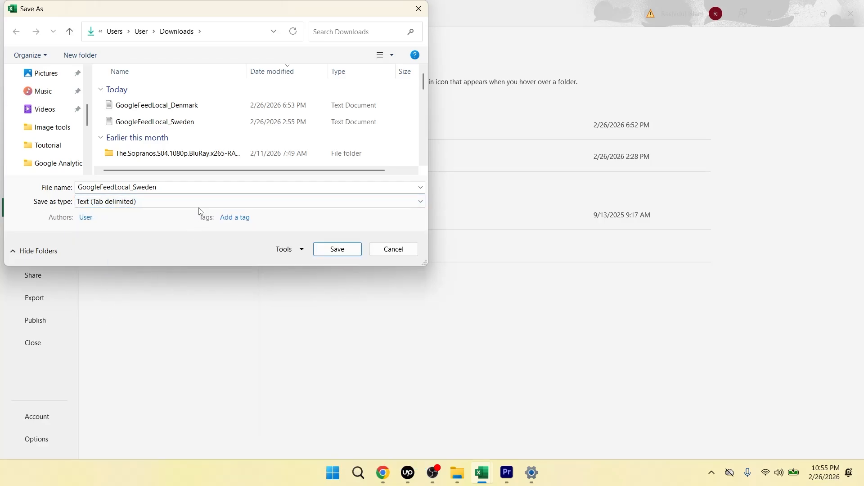
pyautogui.click(193, 128)
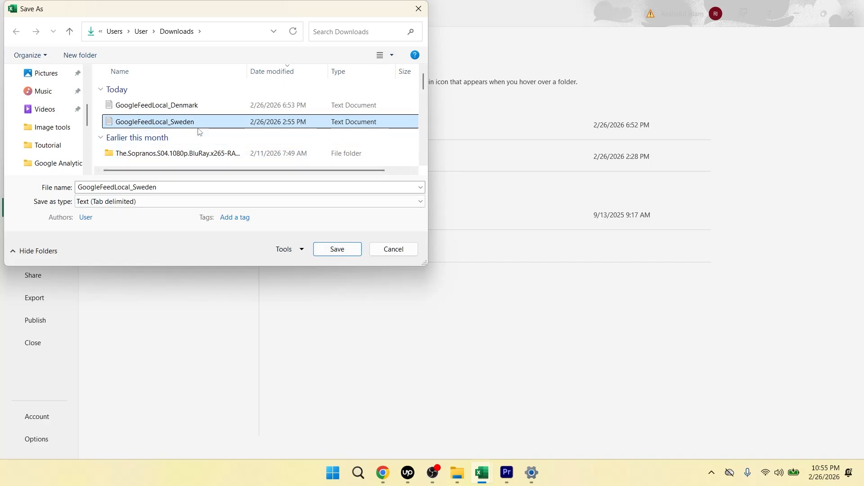
pyautogui.click(334, 250)
pyautogui.click(449, 240)
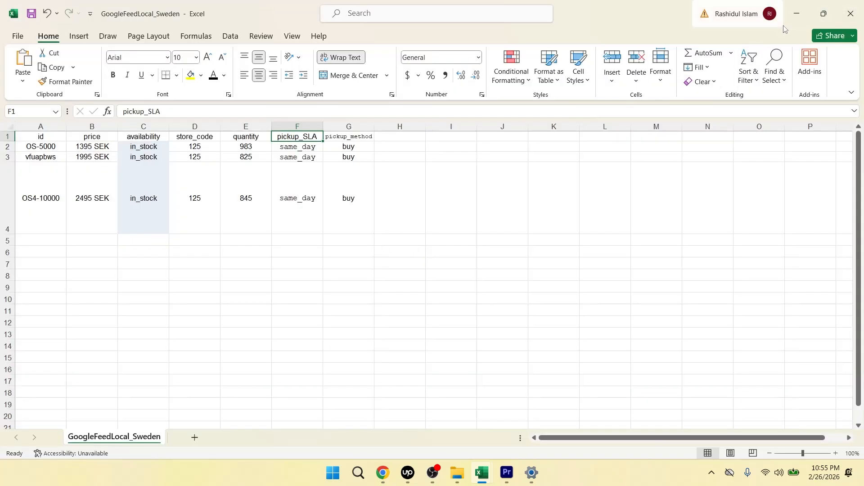
# Step: Switch to Google Merchant Center in Chrome and show the supplemental sources among the product data sources
pyautogui.moveTo(389, 475)
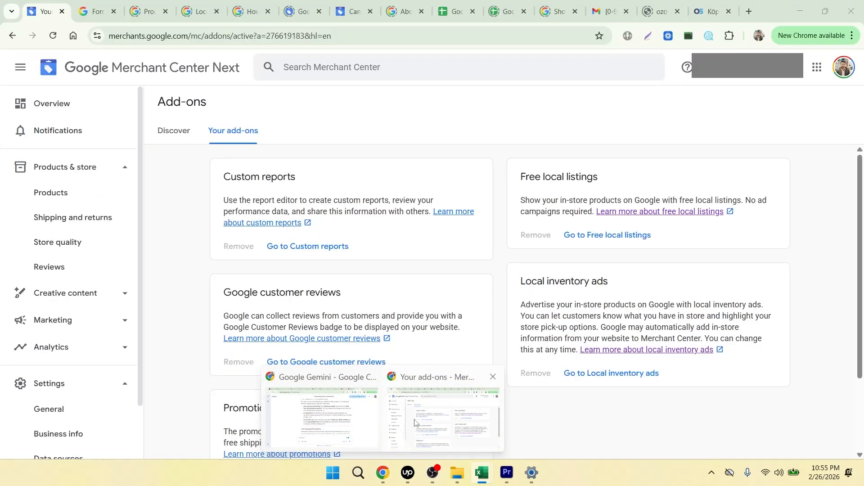
pyautogui.click(411, 430)
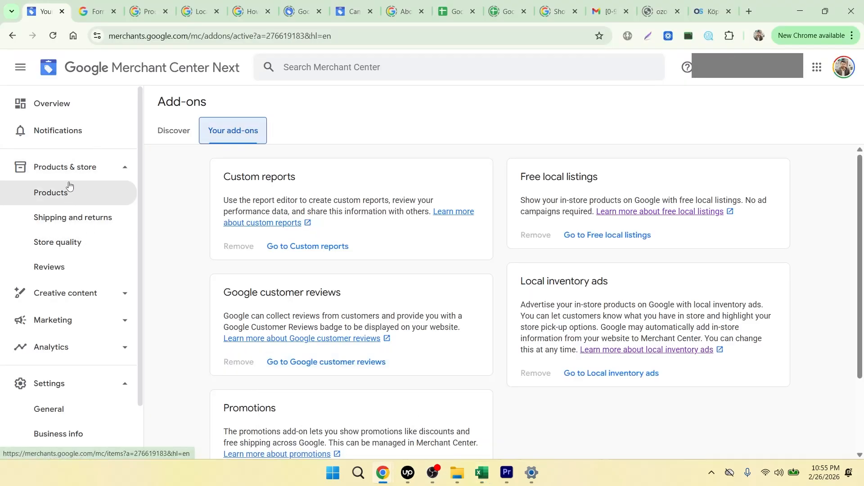
pyautogui.scroll(-2, 67, 198)
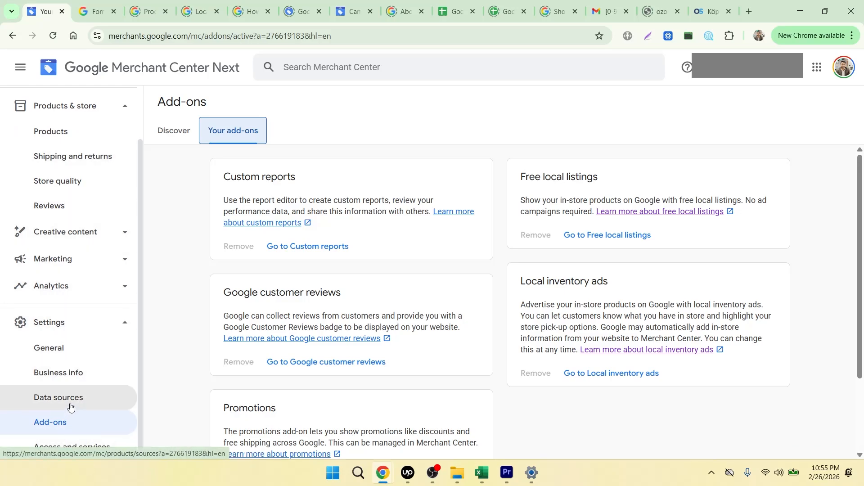
pyautogui.click(71, 403)
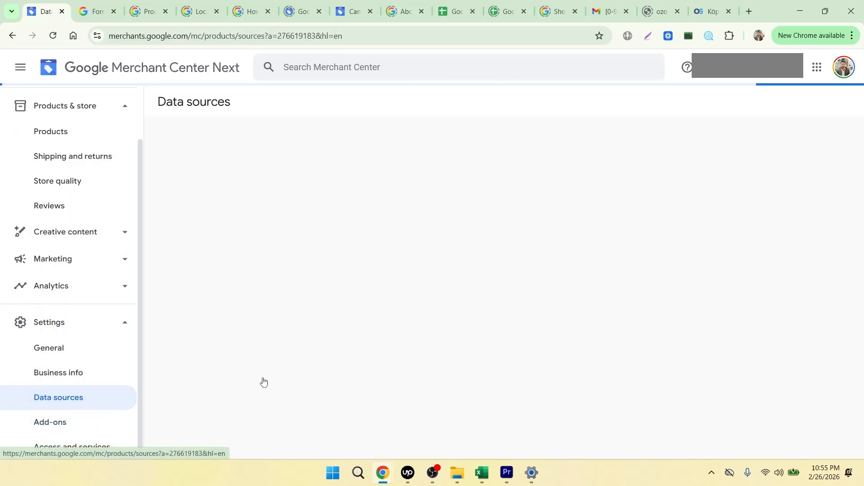
pyautogui.scroll(-2, 400, 294)
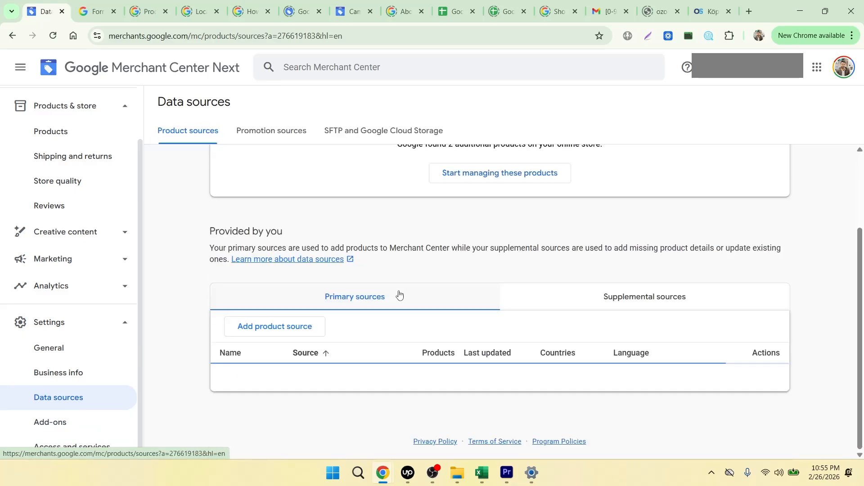
pyautogui.scroll(-1, 371, 342)
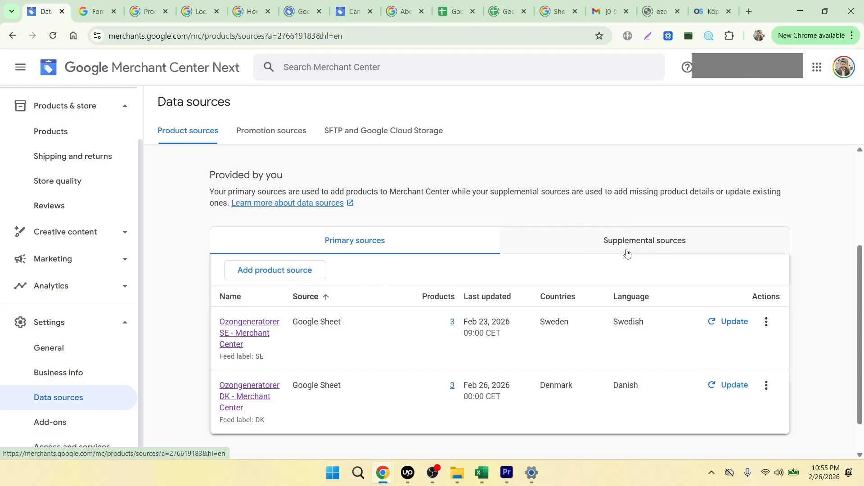
pyautogui.click(645, 247)
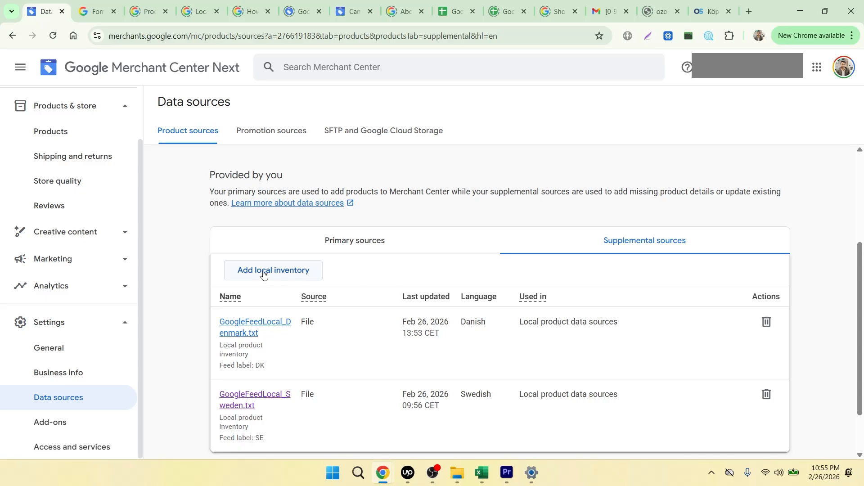
# Step: Add a local inventory source by uploading the GoogleFeedLocal_Sweden text file from the computer, with language English and feed label SE
pyautogui.click(264, 274)
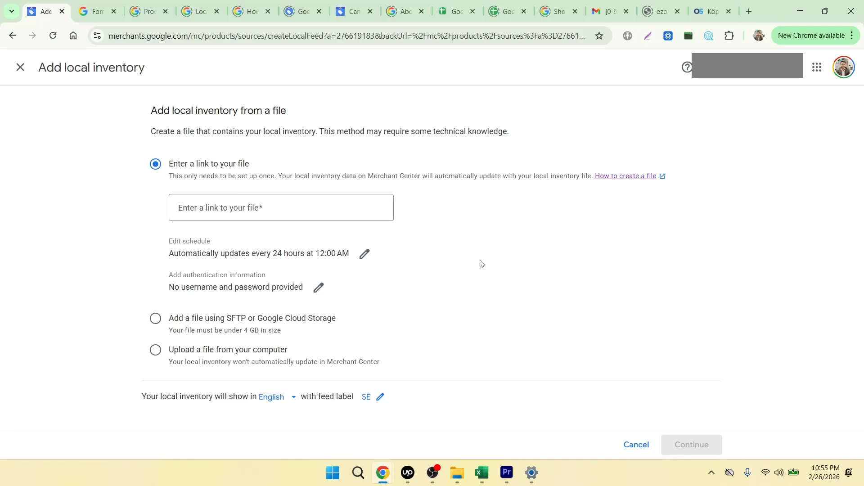
pyautogui.click(155, 356)
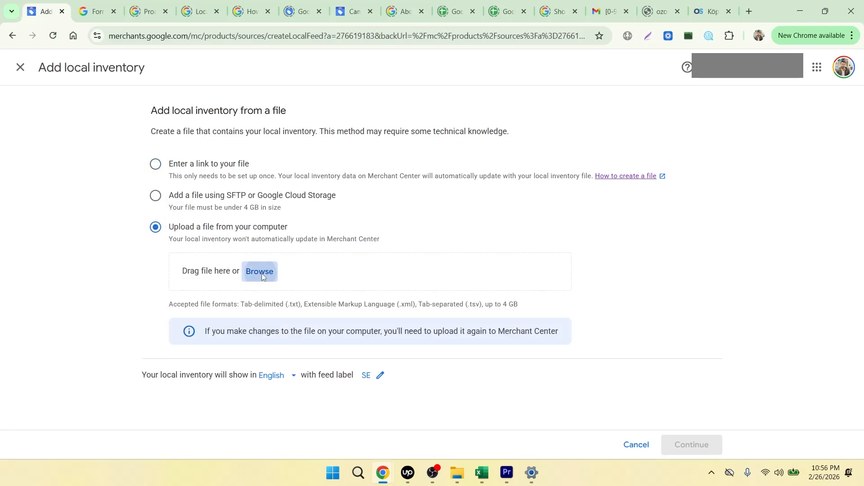
pyautogui.click(260, 272)
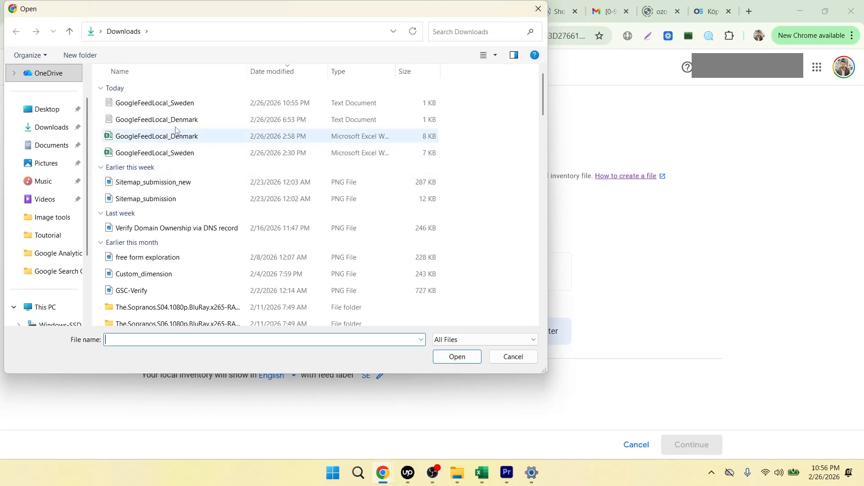
pyautogui.click(173, 108)
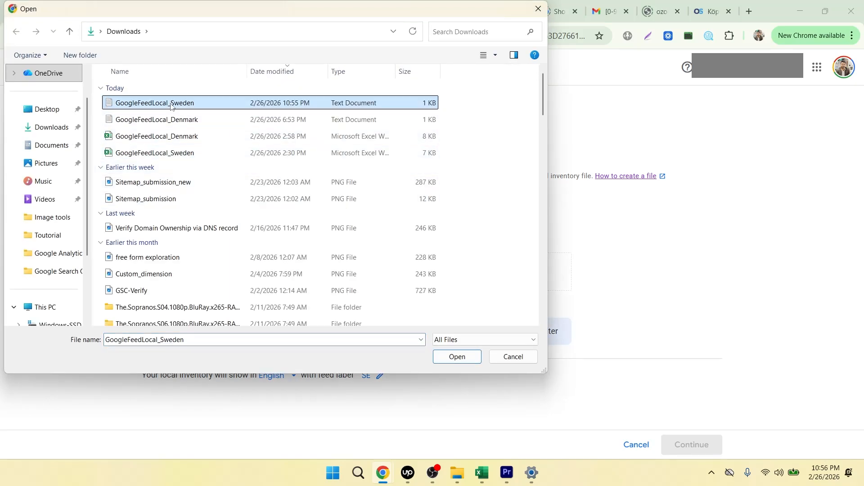
pyautogui.click(445, 358)
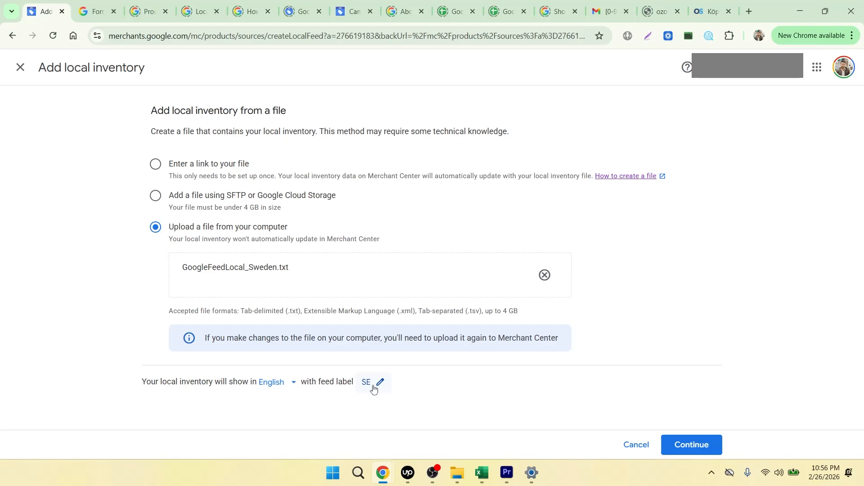
pyautogui.click(691, 444)
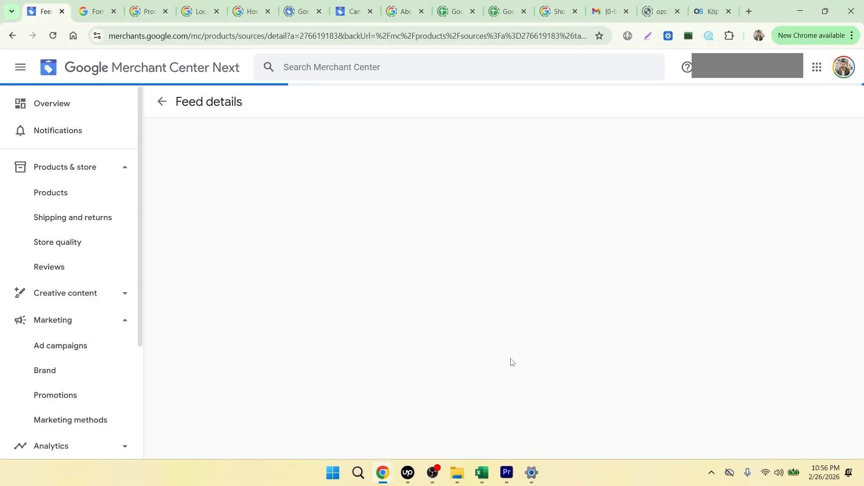
# Step: Open the English GoogleFeedLocal_Sweden.txt supplemental source from the data sources and check its latest update for updated products, matched products and file issues
pyautogui.click(162, 104)
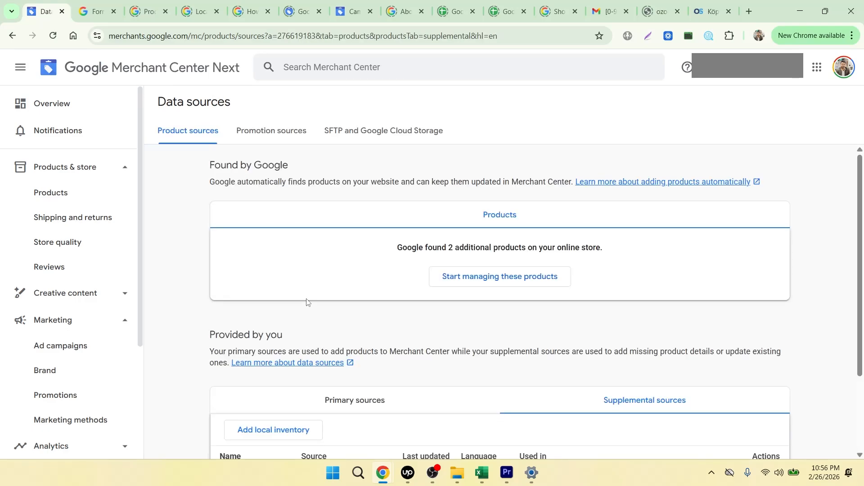
pyautogui.scroll(-6, 306, 302)
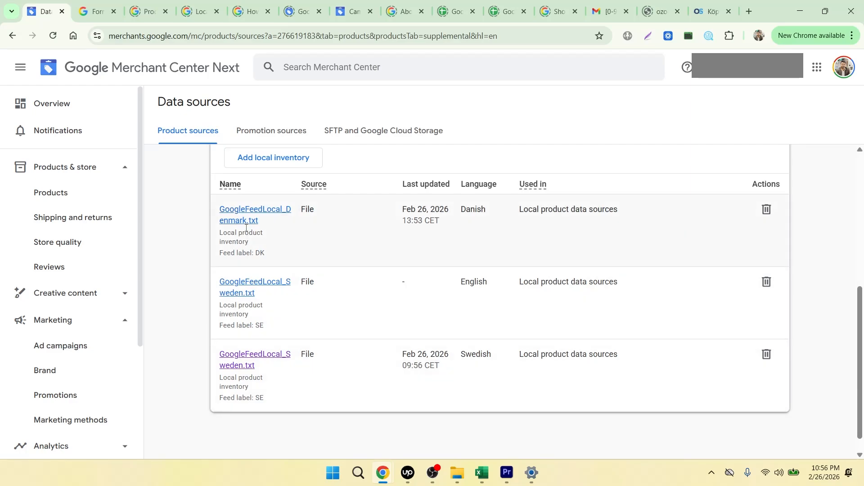
pyautogui.click(255, 287)
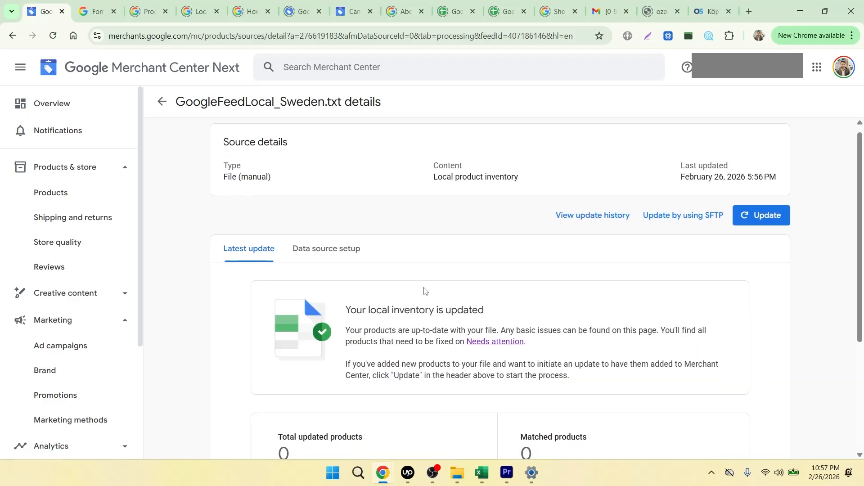
pyautogui.scroll(-3, 424, 291)
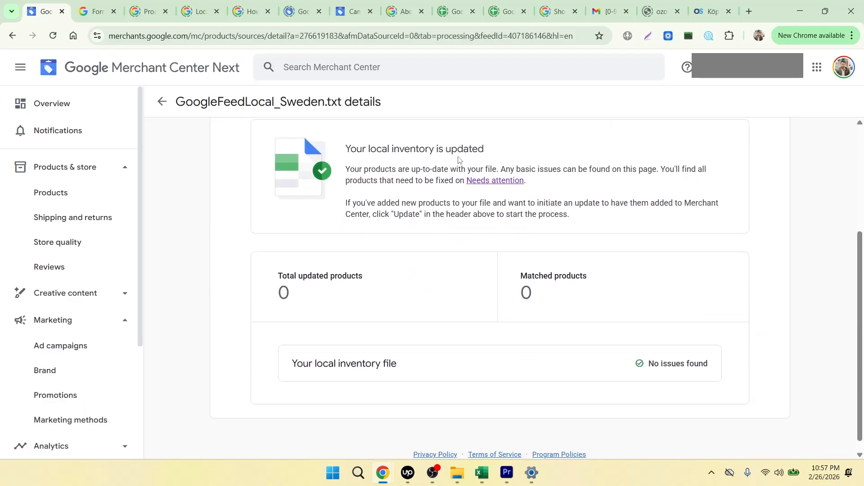
pyautogui.scroll(-1, 464, 342)
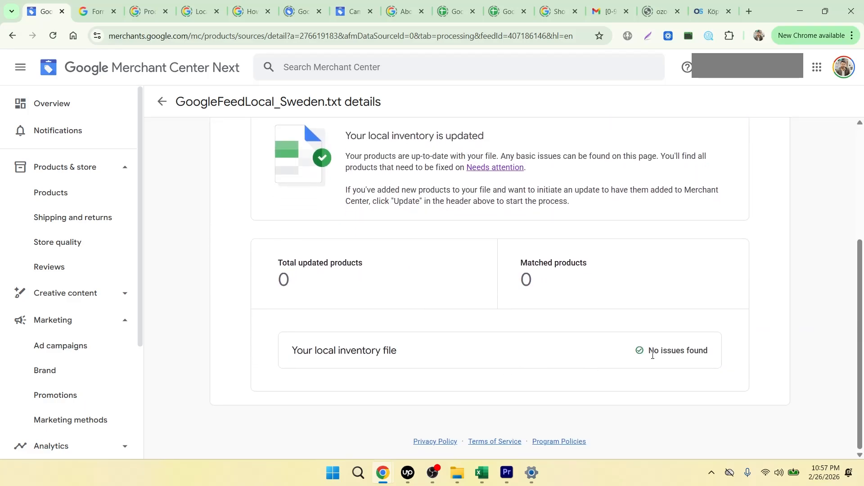
# Step: Show the product issues that need attention for the Merchant Center account
pyautogui.scroll(3, 417, 297)
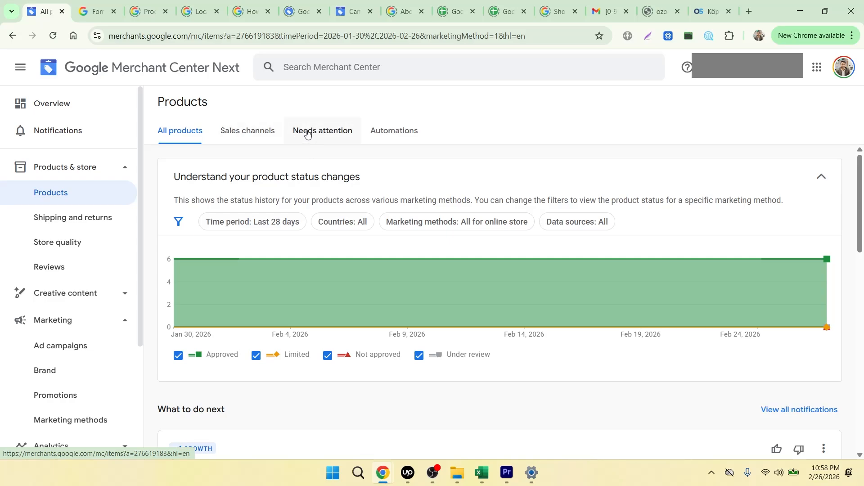
pyautogui.click(307, 134)
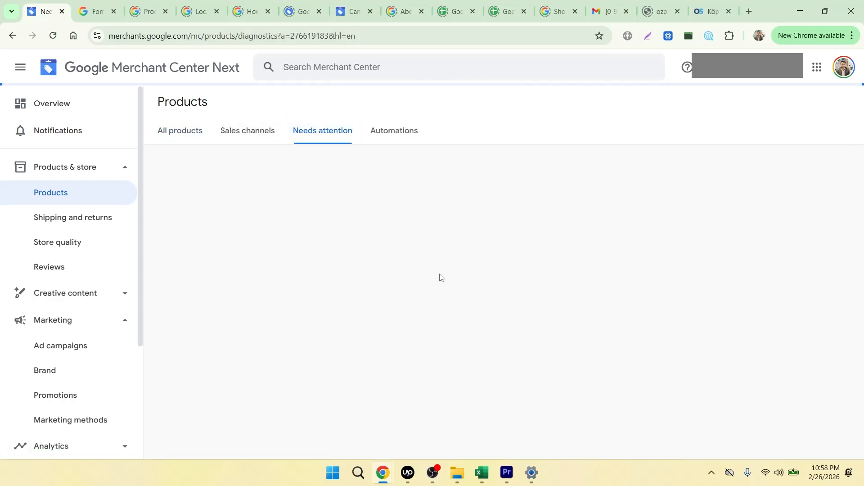